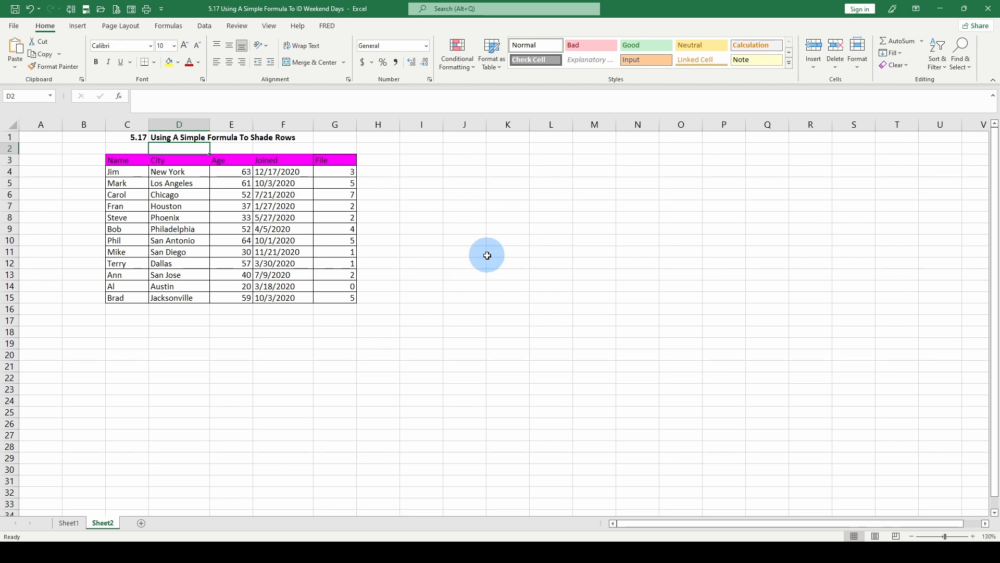
click(456, 62)
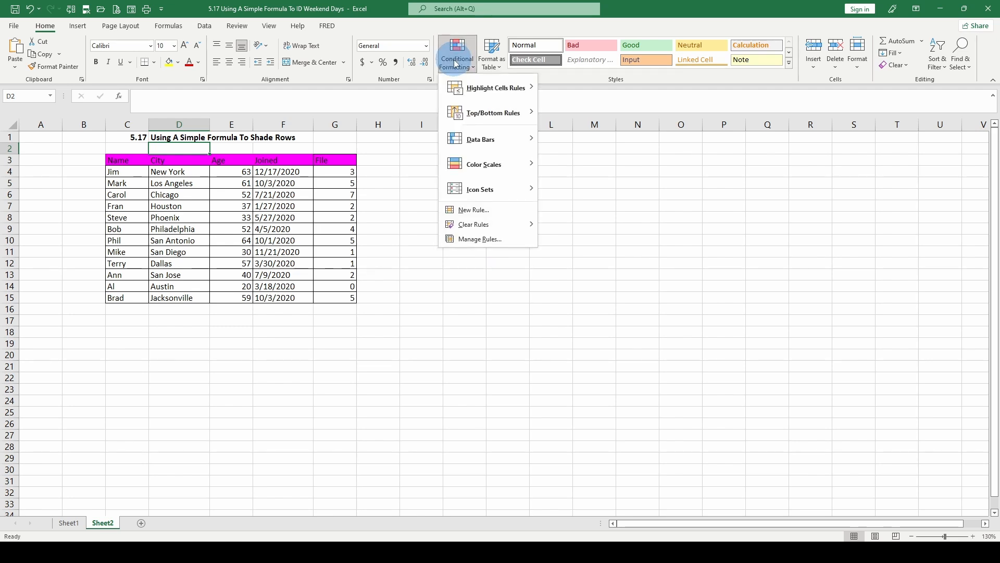
click(402, 103)
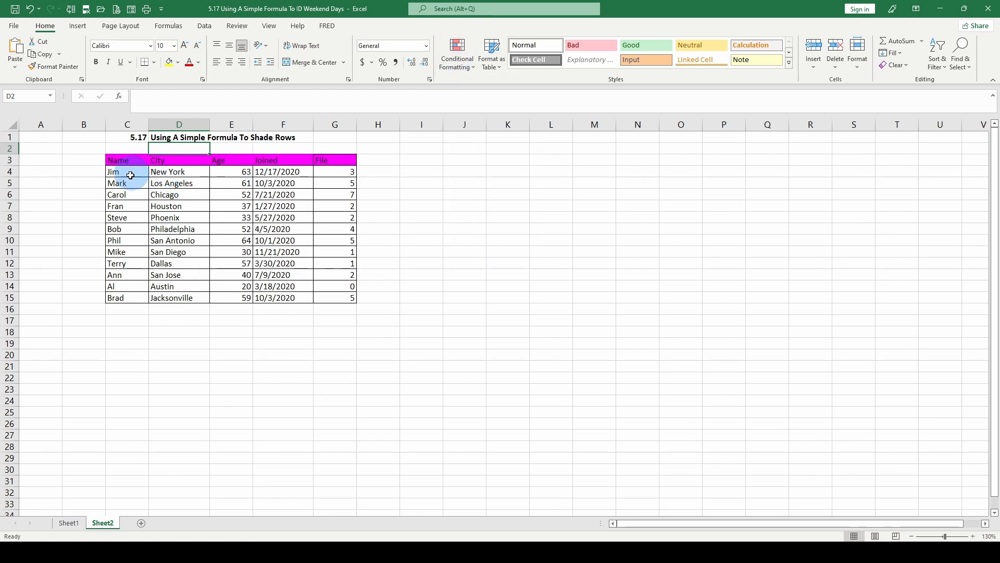
- Select the table's data range C4:G15 below the header row
drag(130, 172, 328, 293)
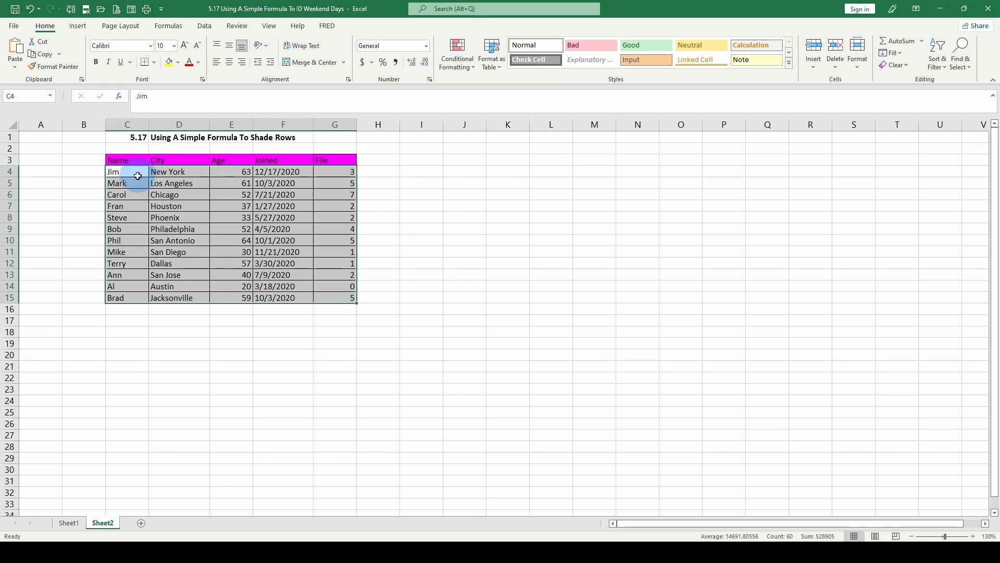
mouse_move(341, 298)
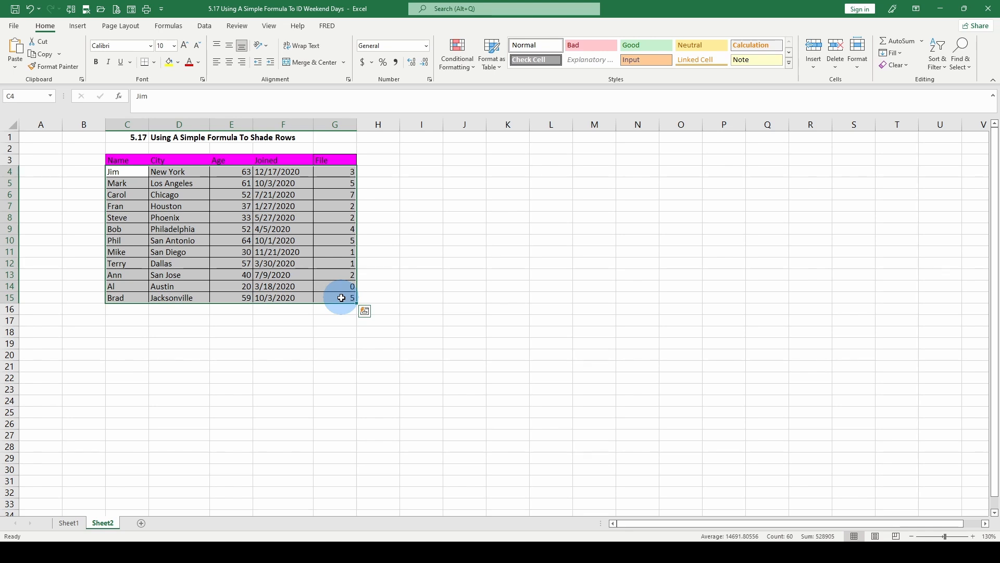
- Create a new formula-based conditional formatting rule using =MOD(ROW(),2)=0 for the selected range
click(466, 66)
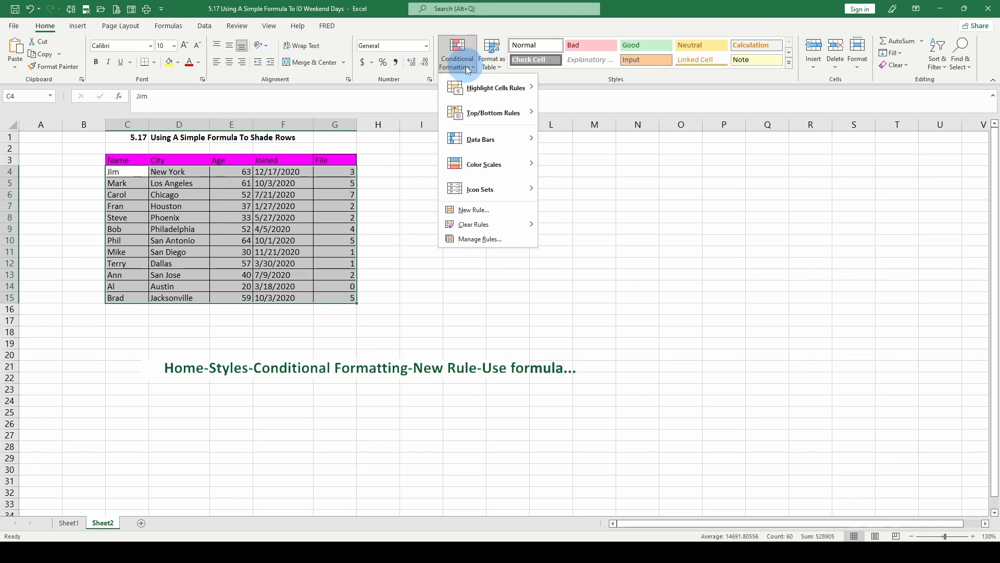
click(473, 215)
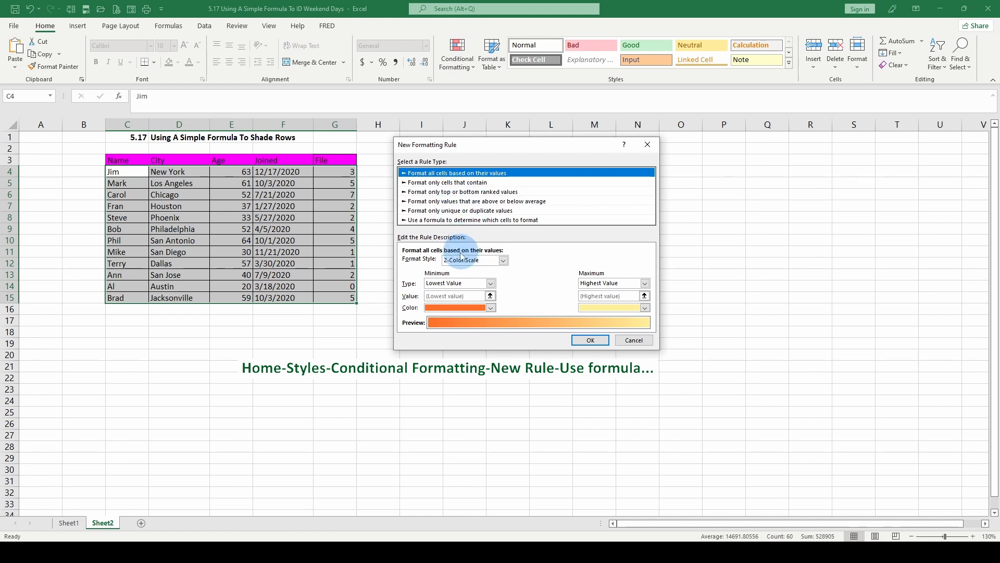
click(433, 220)
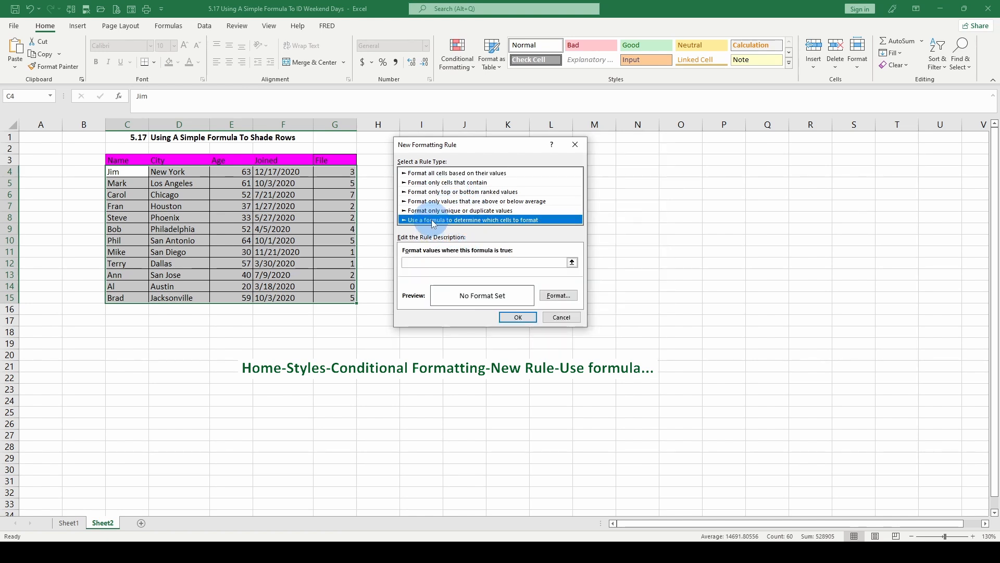
click(421, 263)
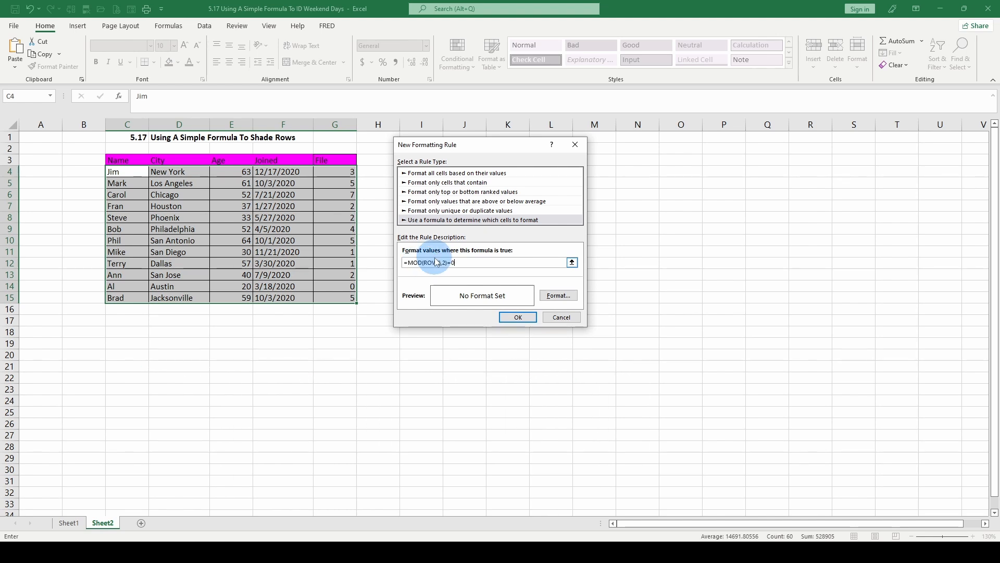
text(=MOD(ROW(),2)=0)
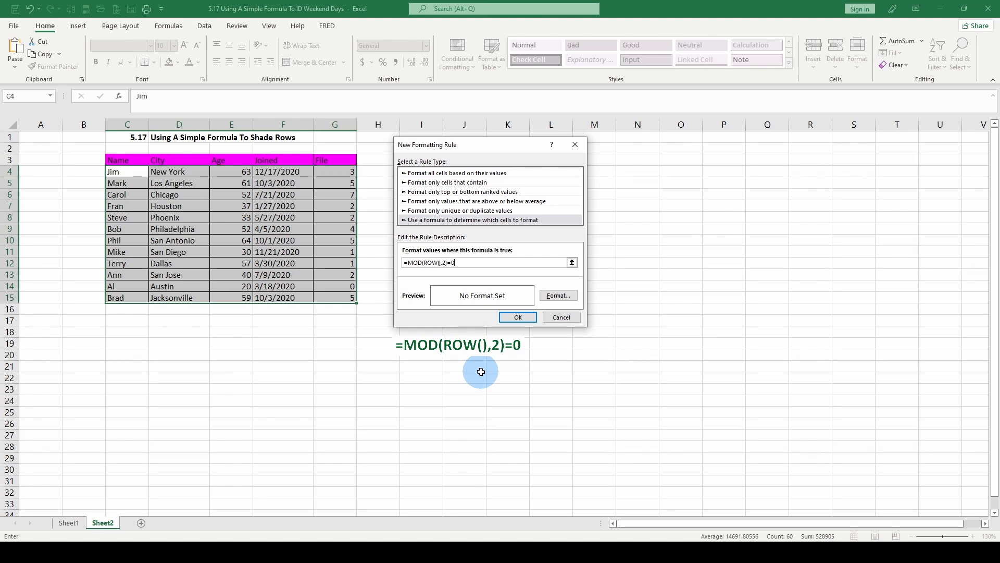
- Give the rule a light blue fill and apply it to the range
click(558, 296)
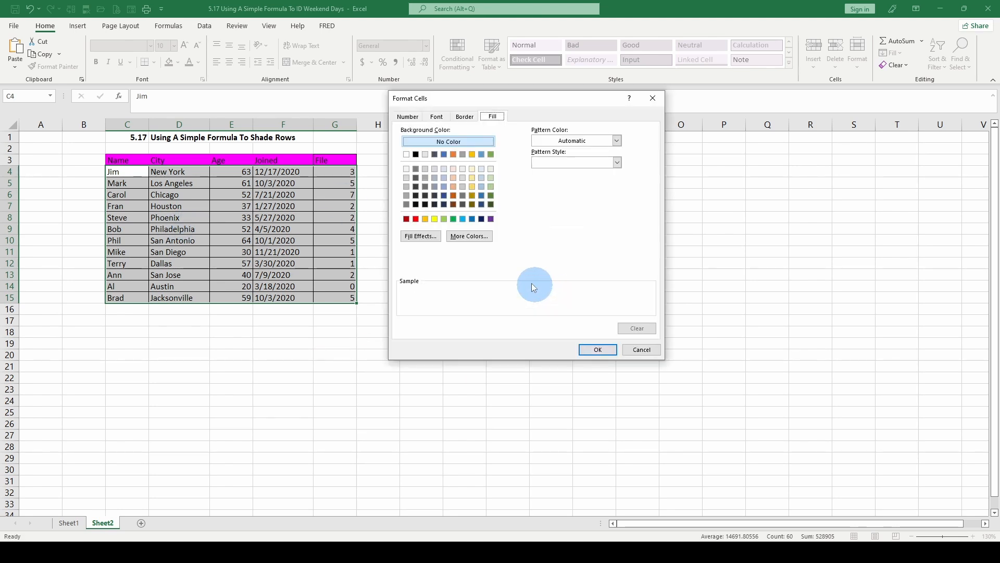
click(444, 178)
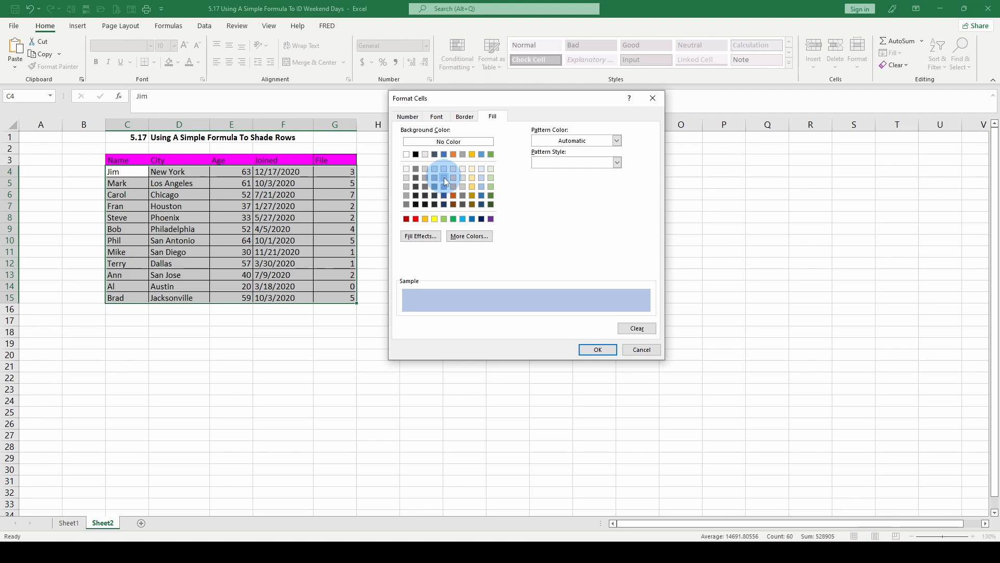
click(599, 350)
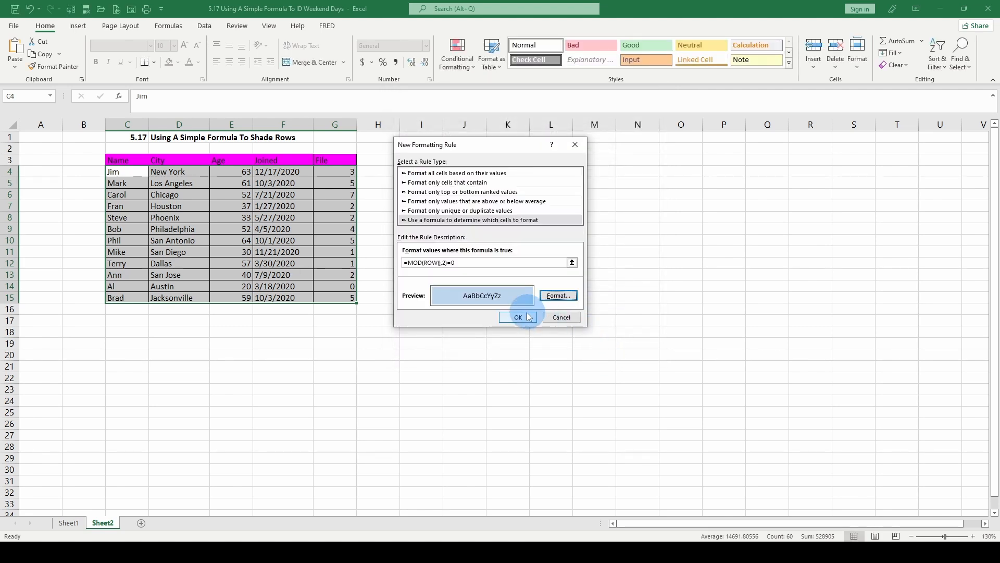
click(522, 318)
- Undo the alternating row shading rule
click(131, 195)
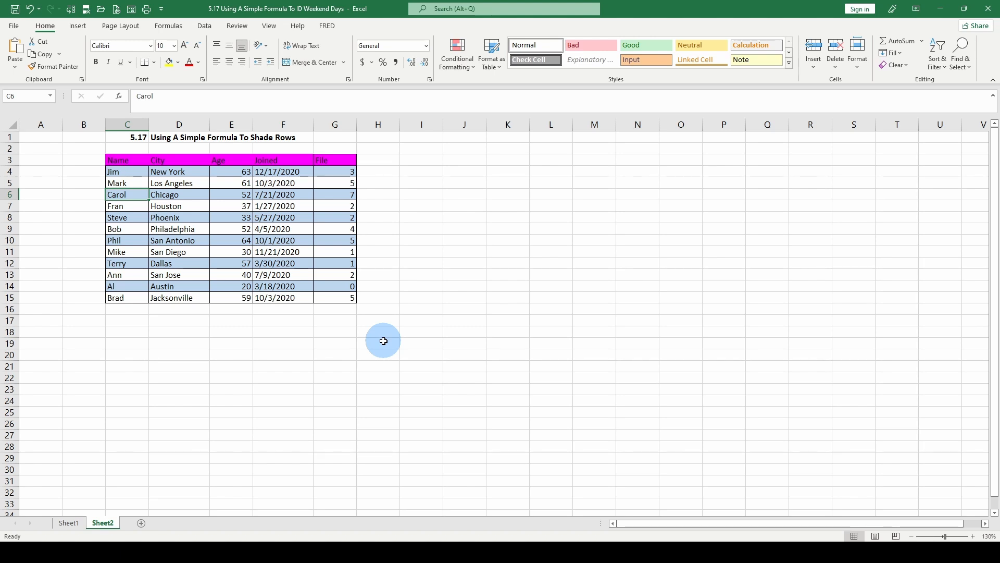
key(ctrl+z)
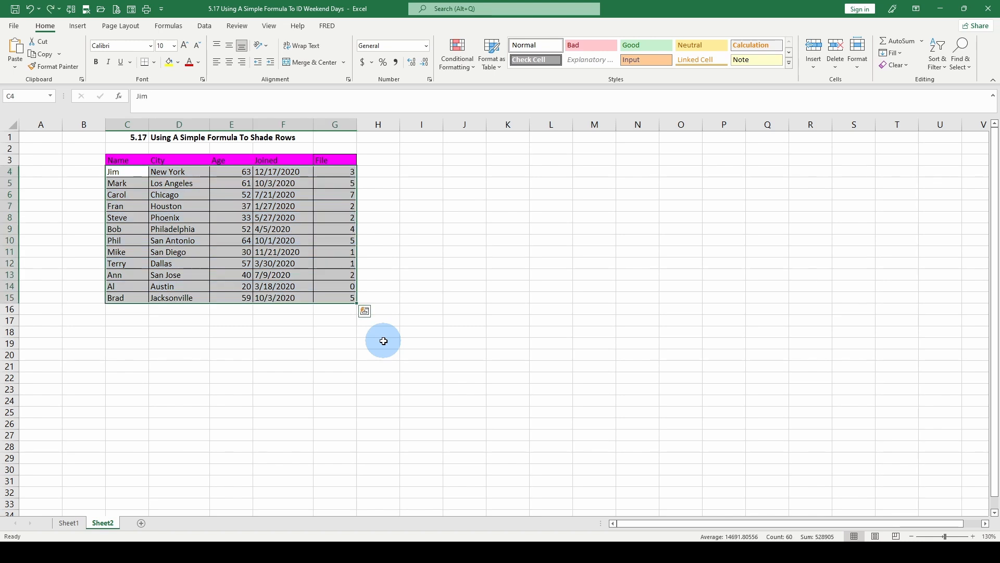
- Create a new formula-based conditional formatting rule using =MOD(ROW(),2)=MOD(COLUMN(),2) for the selected range
click(457, 53)
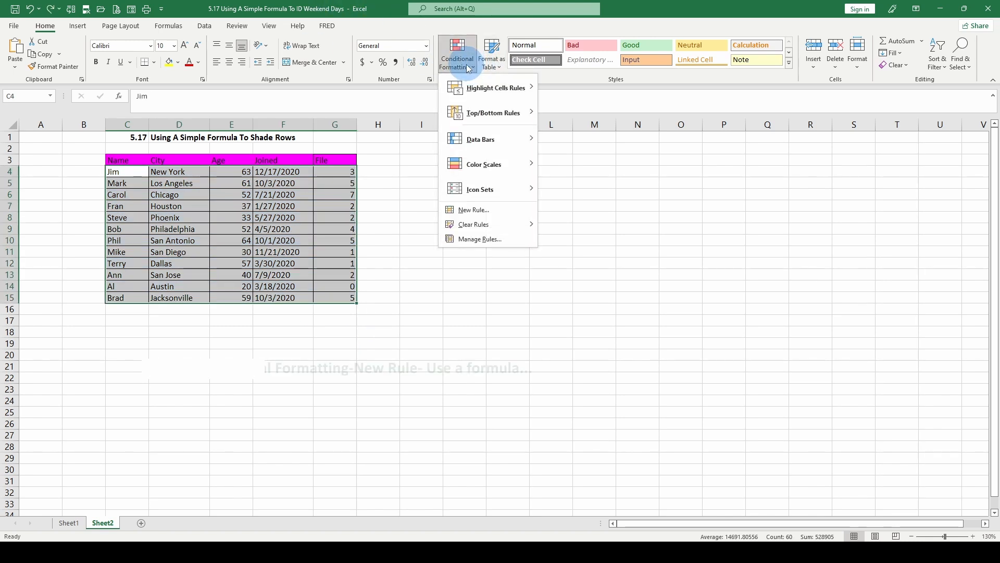
click(464, 211)
click(402, 209)
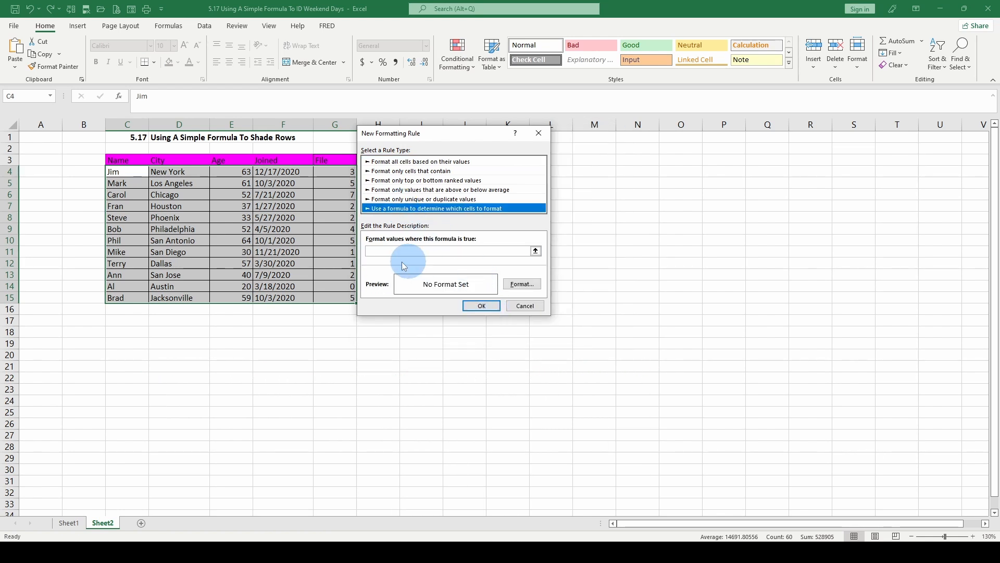
click(380, 251)
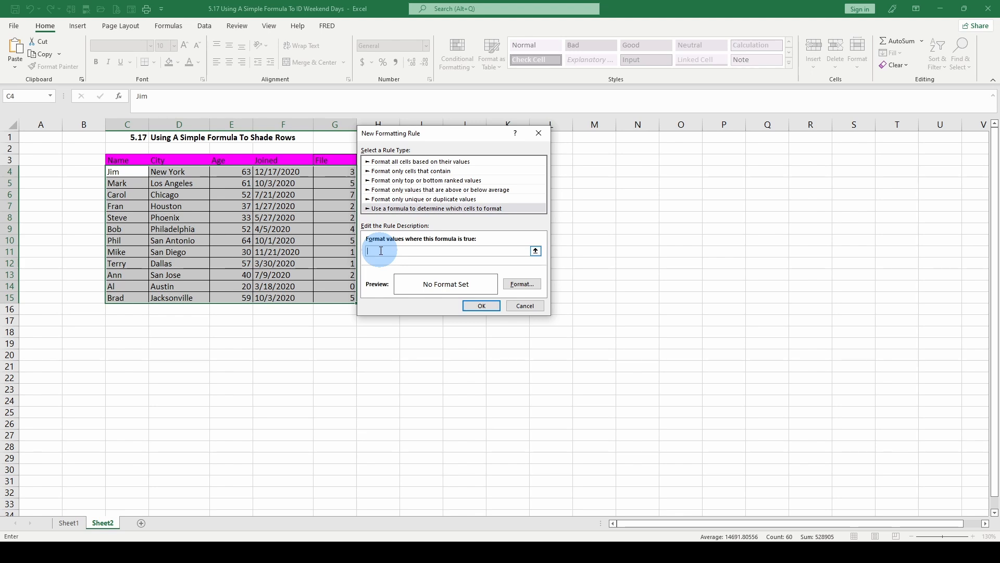
text(=MOD(ROW(),2)=MOD(COLUMN(),2))
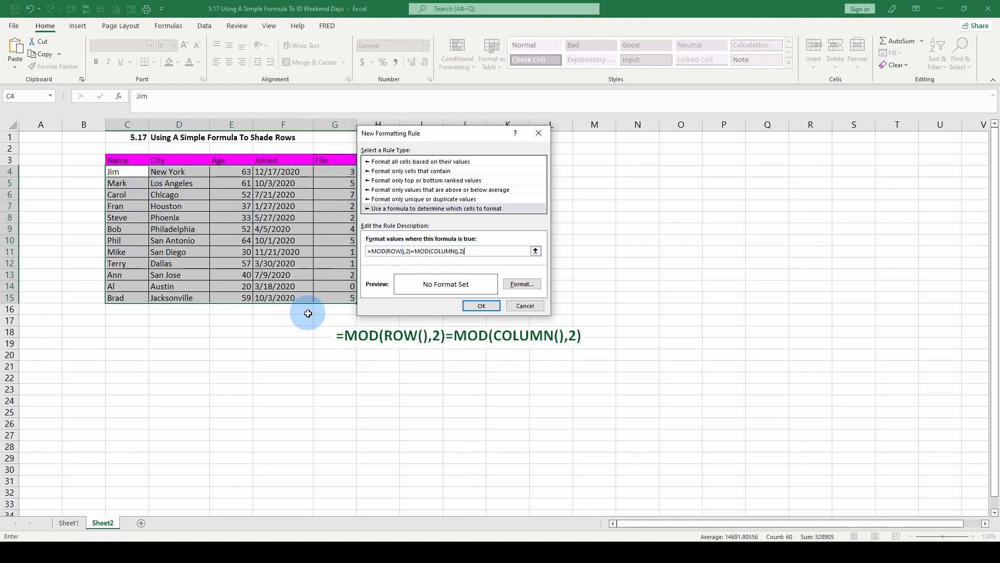
drag(455, 133, 516, 152)
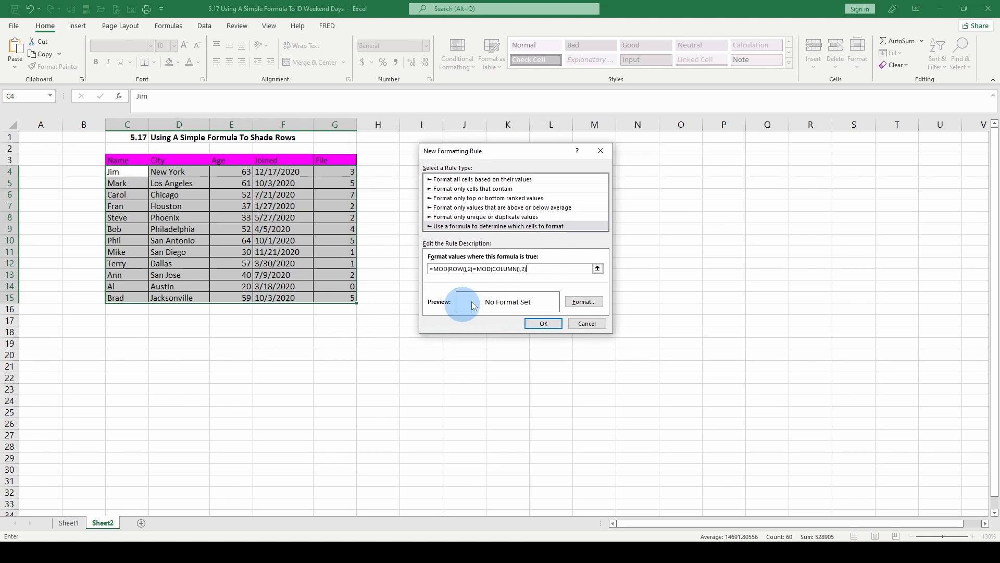
- Give the checkerboard rule a blue fill and apply it to the range
click(599, 308)
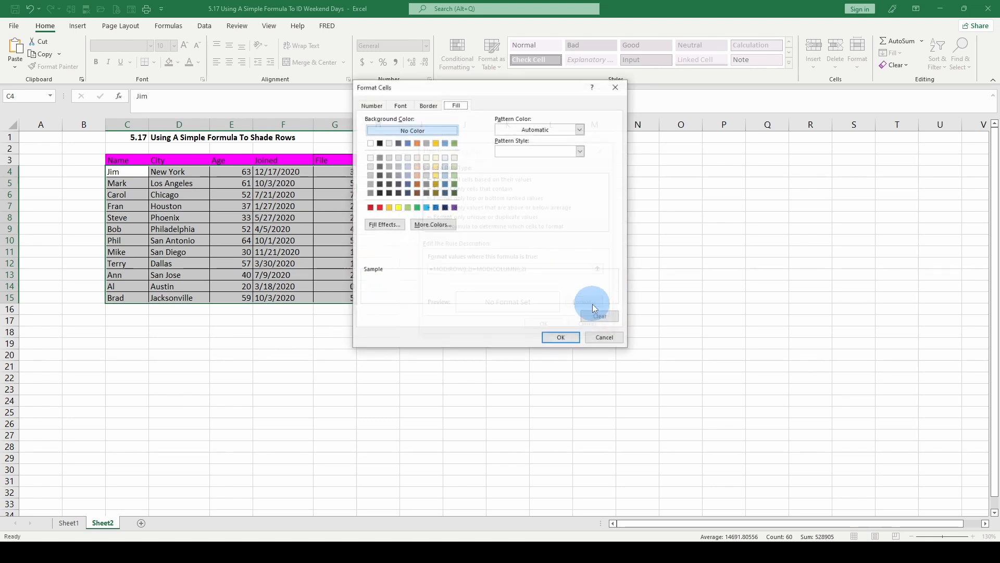
click(444, 184)
click(444, 175)
click(560, 338)
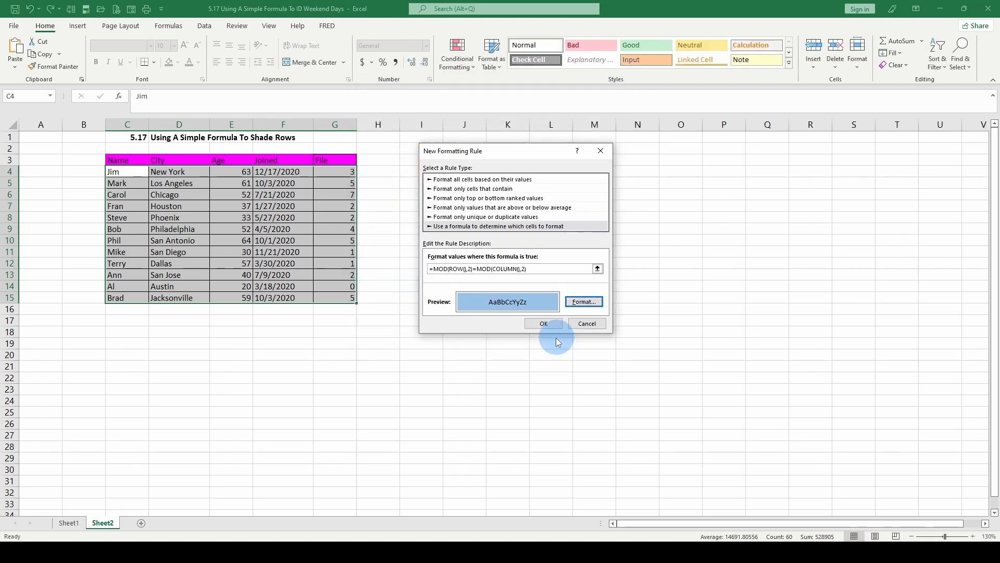
click(554, 321)
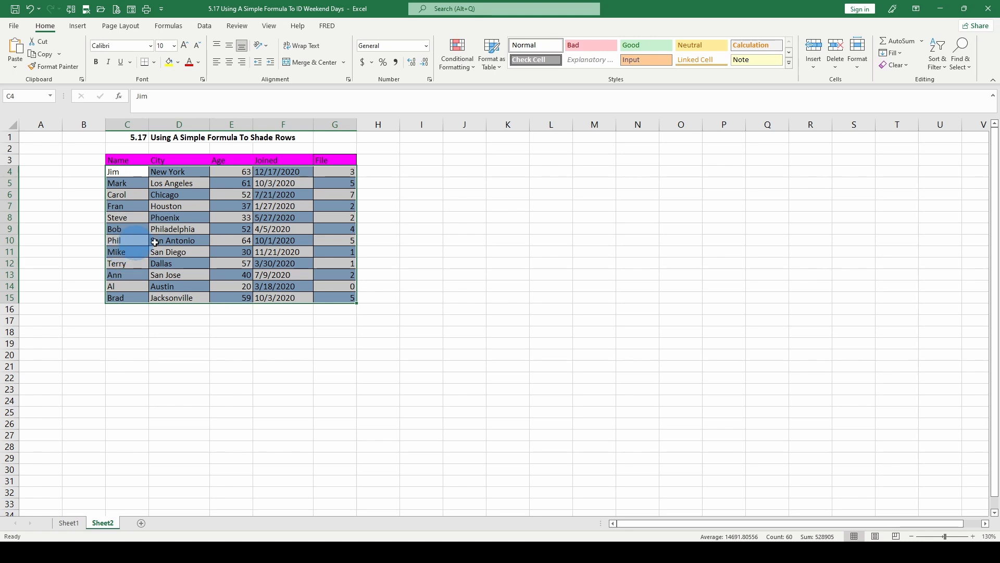
- Undo the checkerboard shading rule
mouse_move(352, 264)
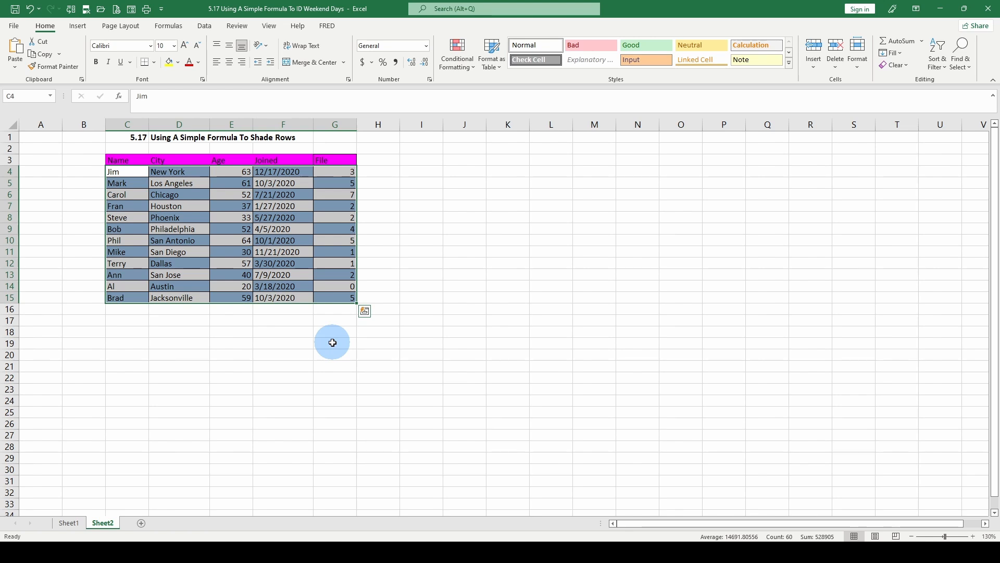
key(ctrl+z)
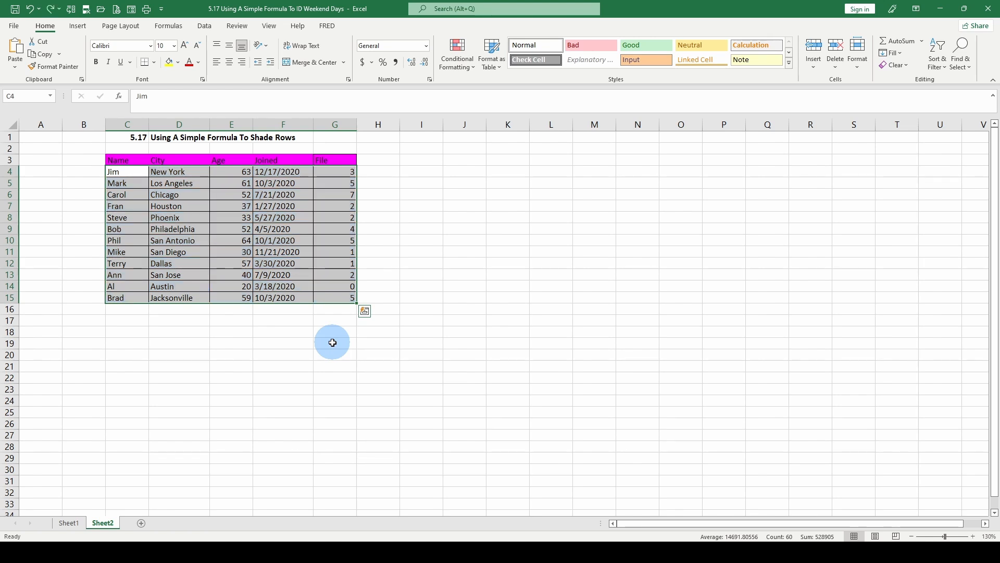
- Create a new formula-based conditional formatting rule using =MOD(INT((ROW()-1)/4)+1,2)=1 for the selected range
click(469, 66)
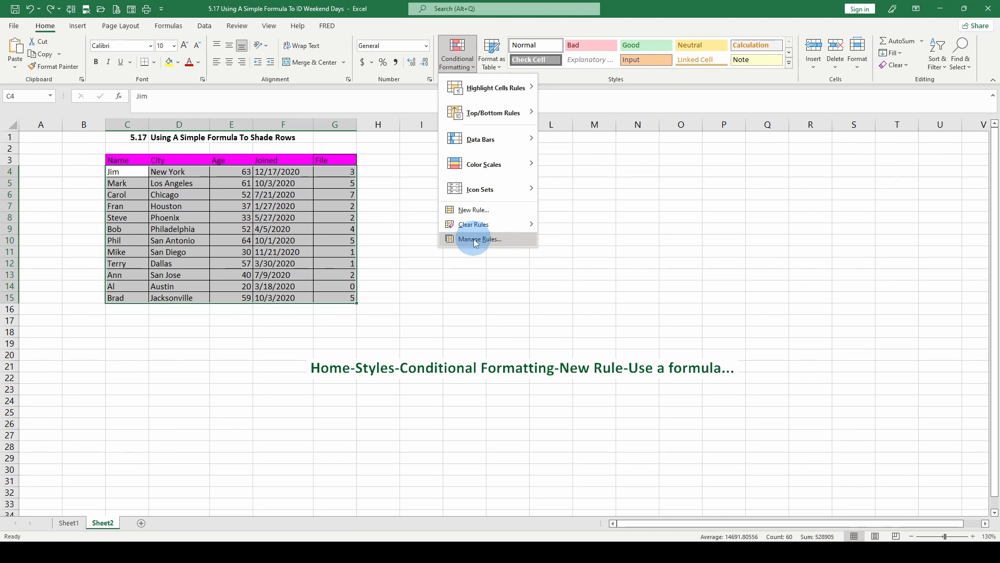
click(473, 210)
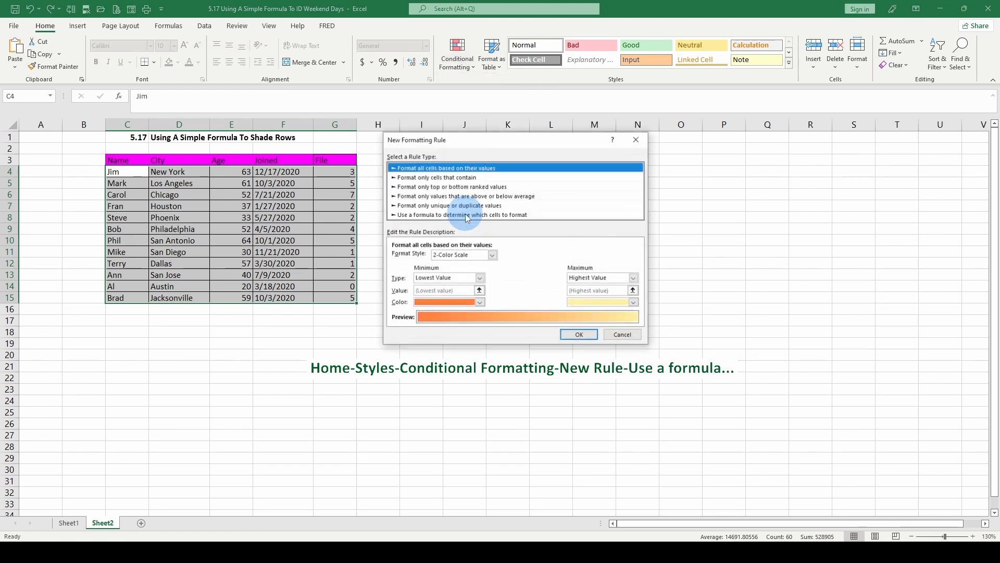
click(431, 215)
click(409, 255)
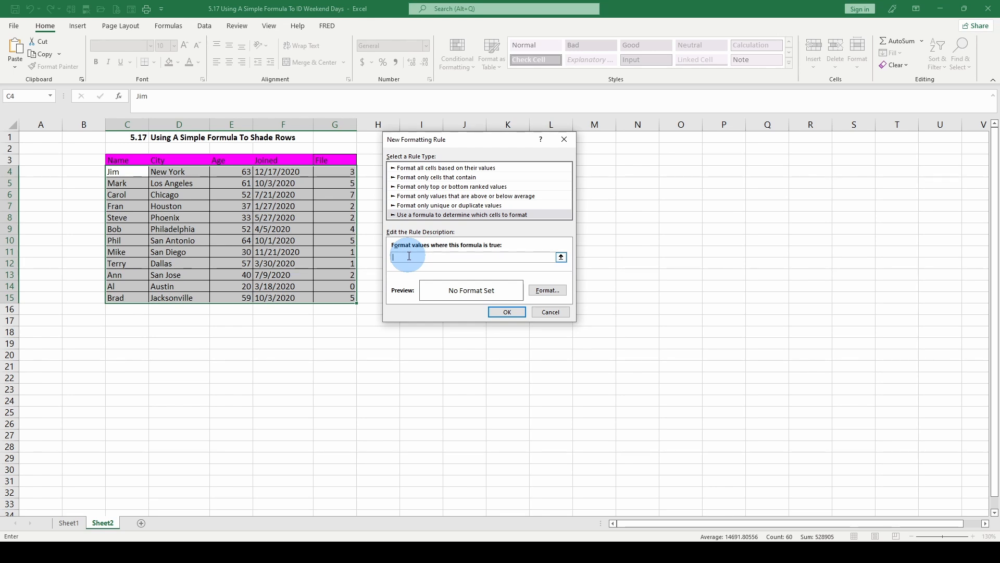
text(=MOD(INT((ROW()-1)/4)+1,2)=1)
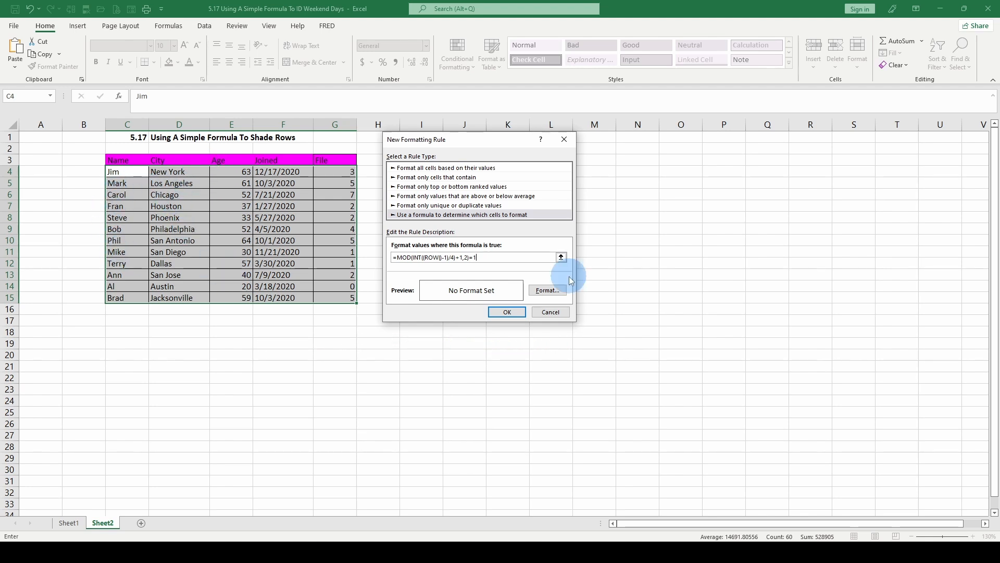
- Give the banded rule a bright blue fill, apply it, and deselect the table
click(549, 290)
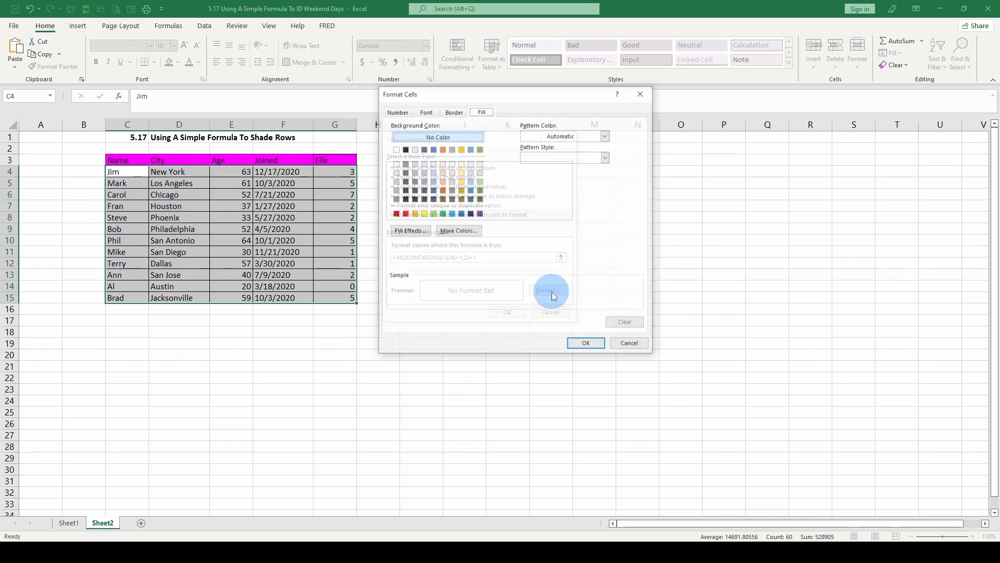
click(451, 213)
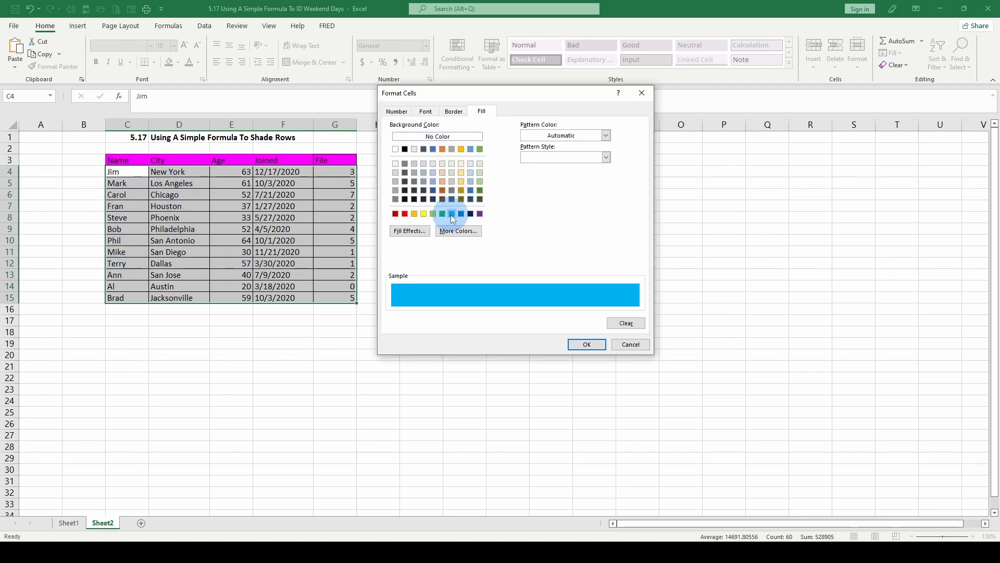
click(585, 346)
click(507, 312)
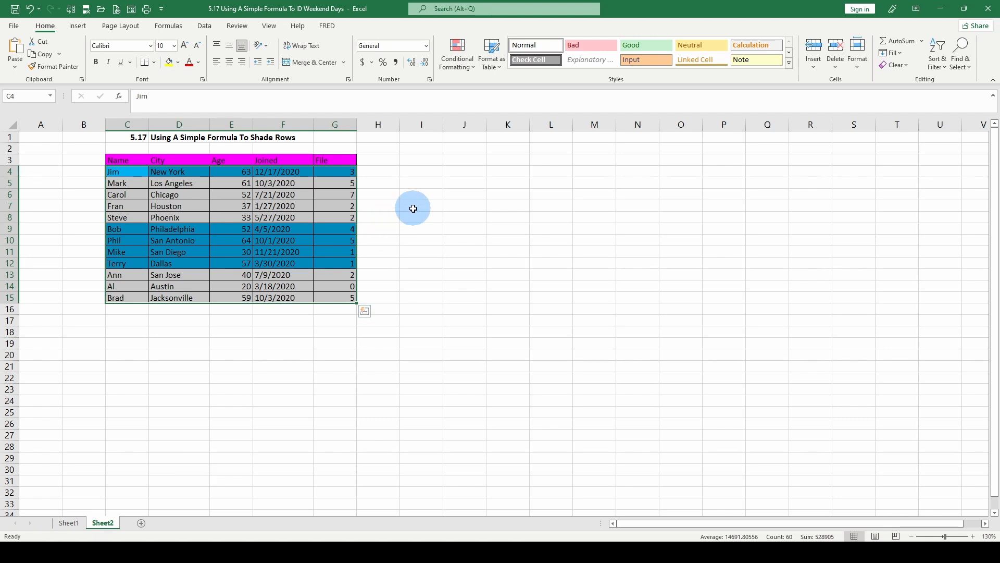
click(393, 228)
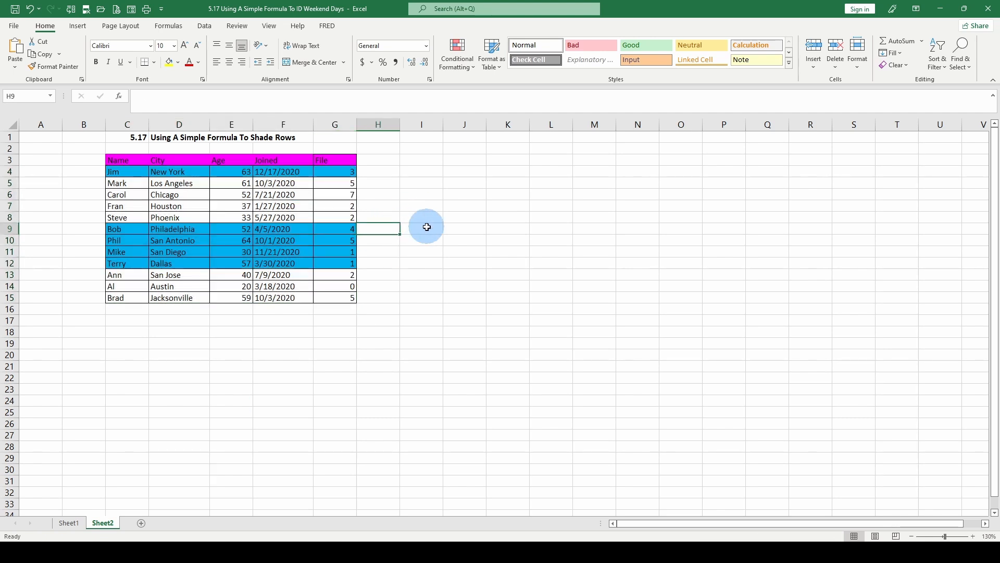